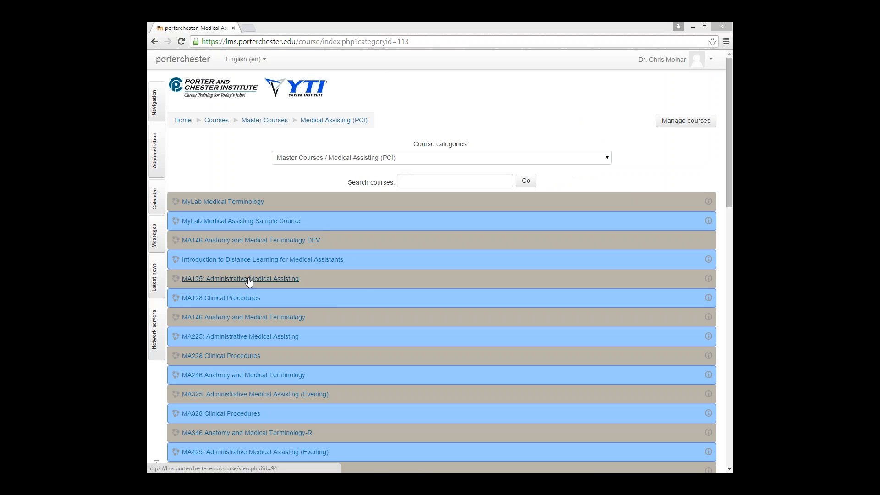
Open the MA125: Administrative Medical Assisting master course and start a backup of it
{"action": "left_click", "coordinate": [249, 280]}
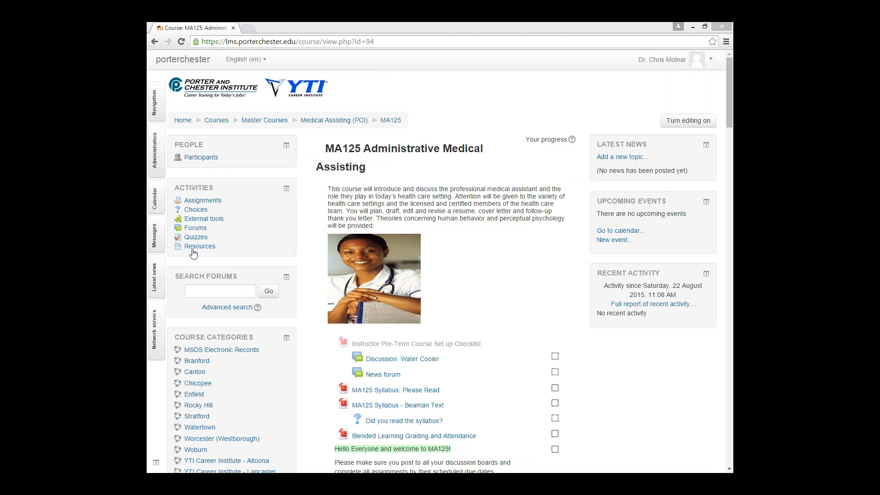
{"action": "left_click", "coordinate": [160, 167]}
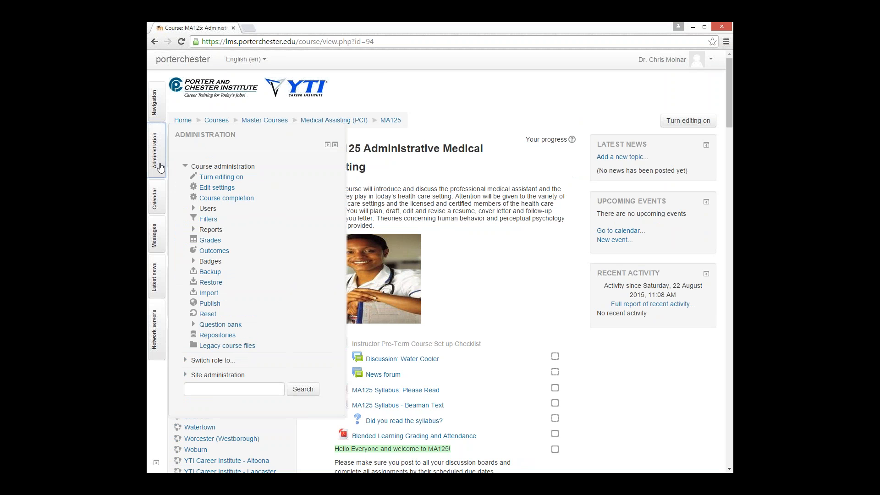
{"action": "left_click", "coordinate": [211, 275]}
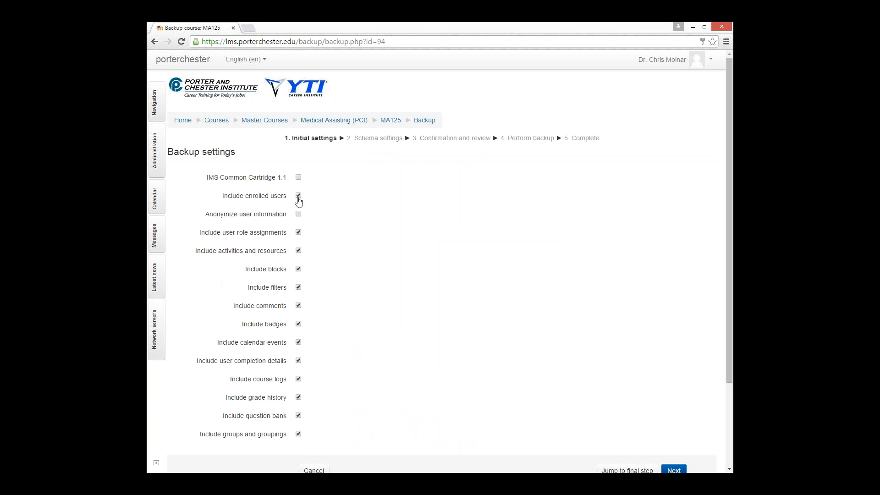
Exclude enrolled users, run the backup straight through to its final step, and continue to the backup files
{"action": "left_click", "coordinate": [299, 196]}
{"action": "scroll", "coordinate": [362, 267], "scroll_direction": "down", "scroll_amount": 1}
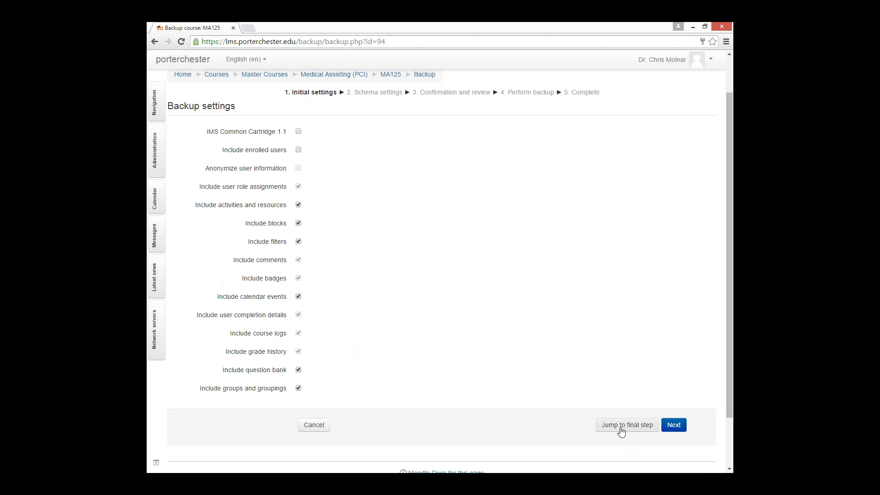
{"action": "left_click", "coordinate": [621, 425]}
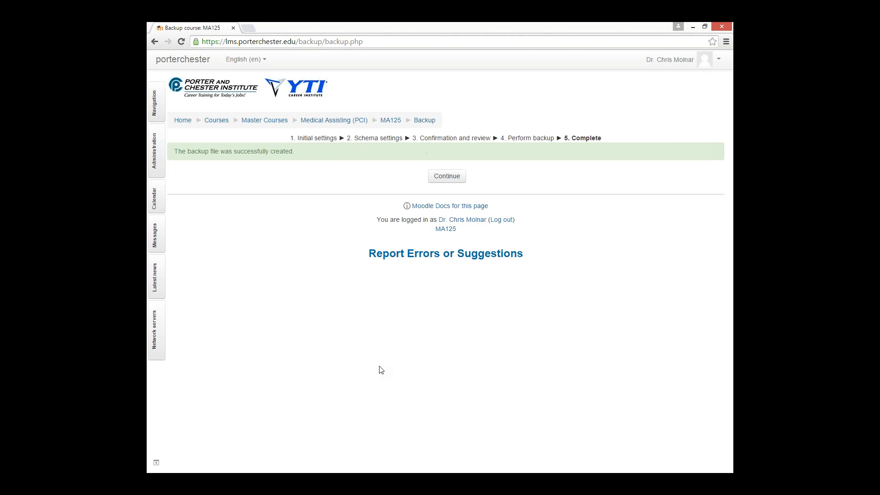
{"action": "left_click", "coordinate": [448, 180]}
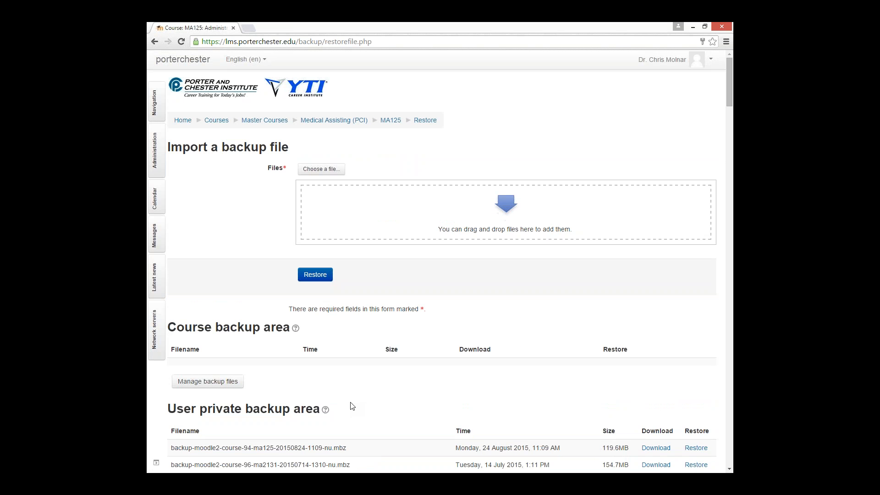
{"action": "scroll", "coordinate": [351, 406], "scroll_direction": "down", "scroll_amount": 1}
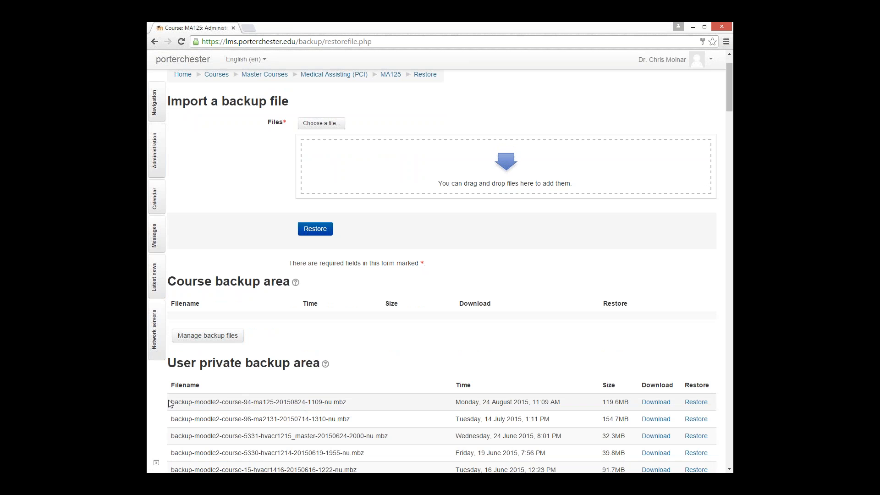
{"action": "left_click_drag", "start_coordinate": [171, 402], "coordinate": [694, 406]}
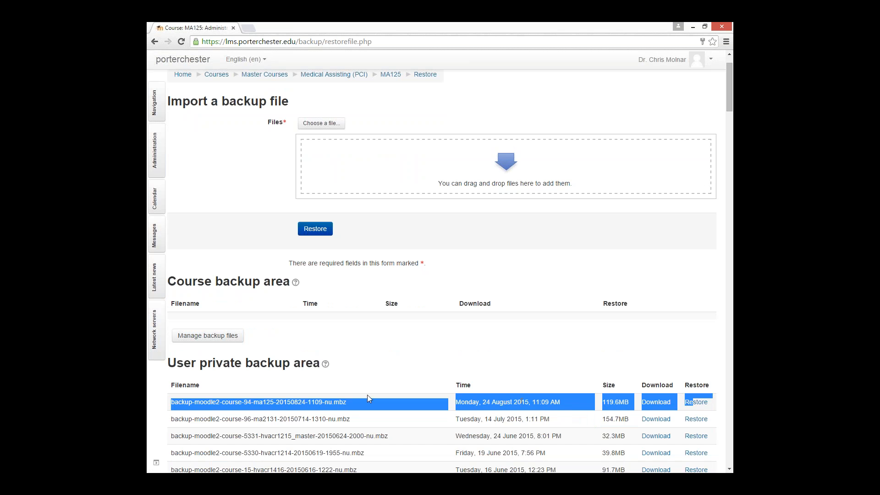
{"action": "left_click", "coordinate": [488, 402]}
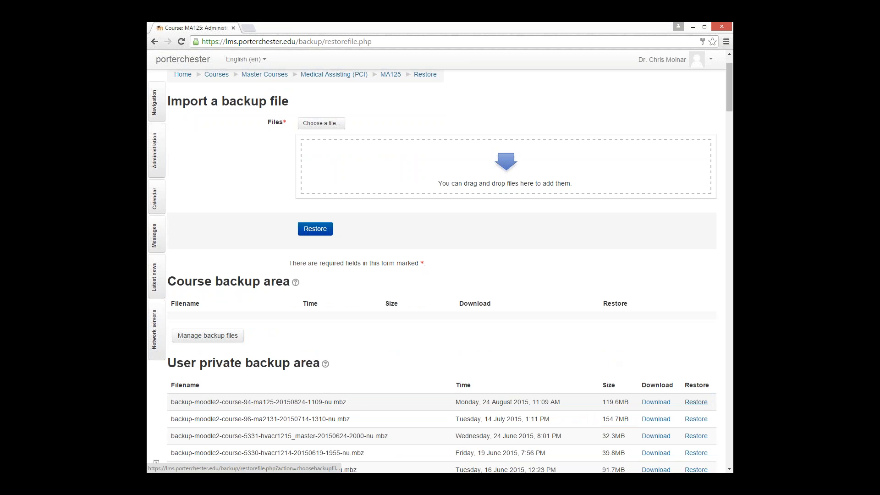
{"action": "left_click", "coordinate": [697, 402]}
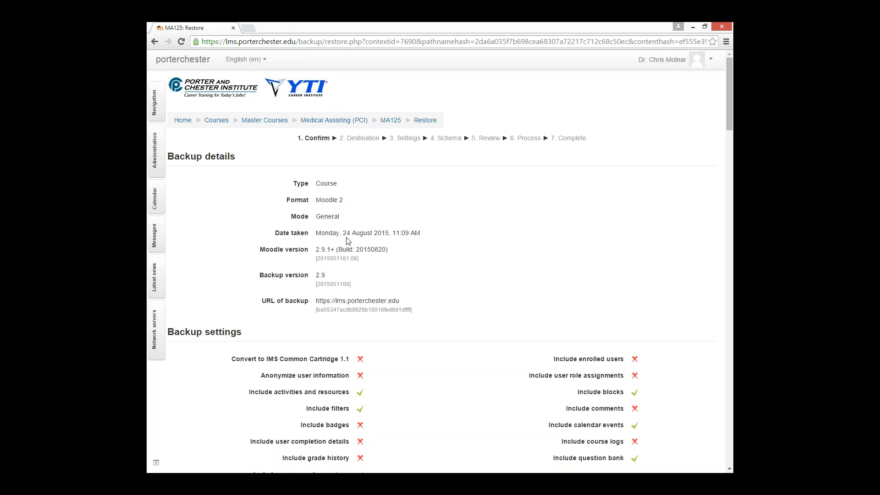
Review the MA125 backup's details, settings and course sections, and continue to the restore destination
{"action": "scroll", "coordinate": [240, 275], "scroll_direction": "down", "scroll_amount": 5}
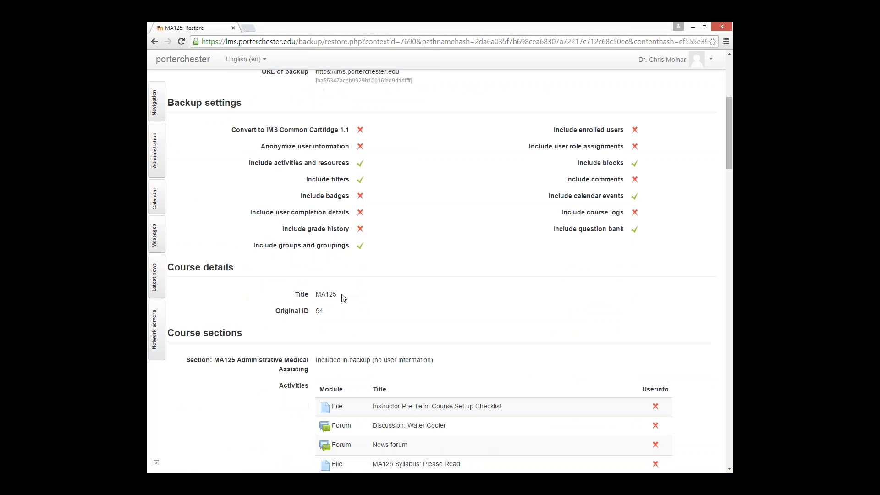
{"action": "scroll", "coordinate": [334, 307], "scroll_direction": "down", "scroll_amount": 9}
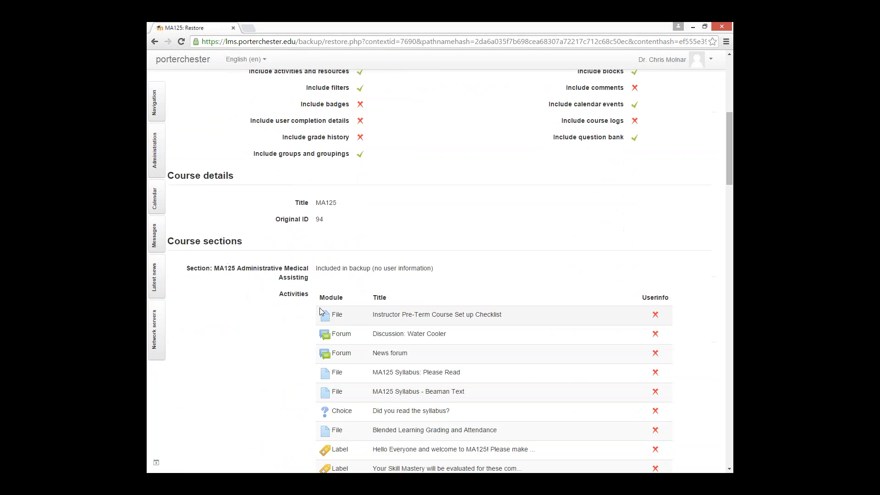
{"action": "scroll", "coordinate": [344, 317], "scroll_direction": "down", "scroll_amount": 11}
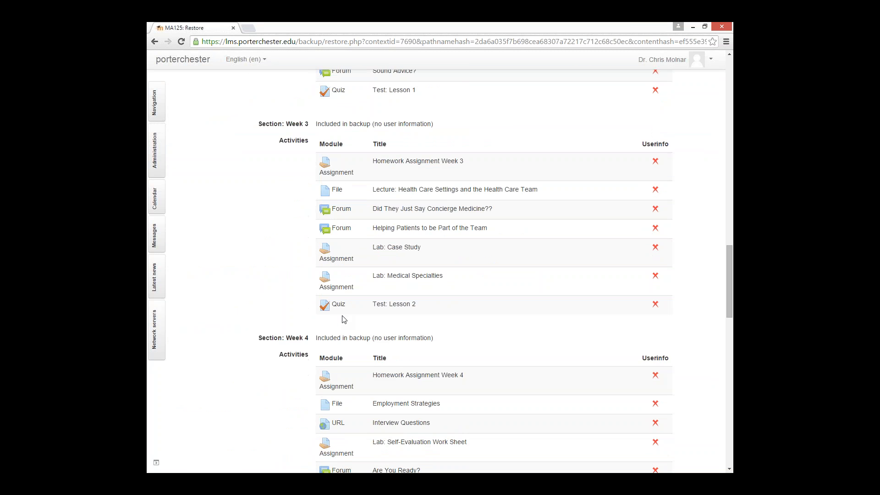
{"action": "scroll", "coordinate": [657, 385], "scroll_direction": "down", "scroll_amount": 17}
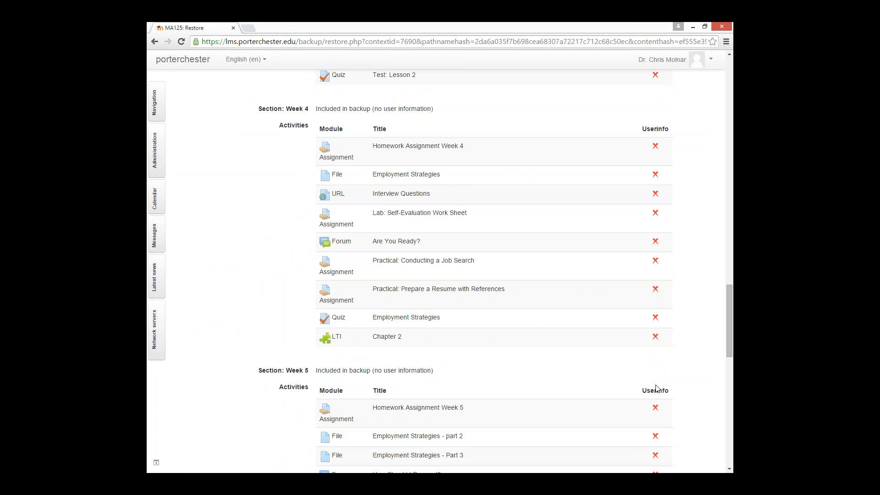
{"action": "scroll", "coordinate": [657, 387], "scroll_direction": "down", "scroll_amount": 3}
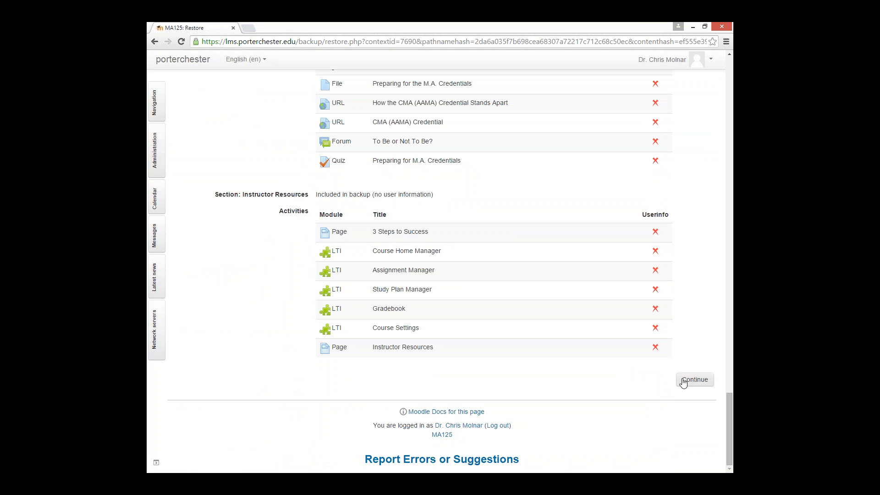
{"action": "left_click", "coordinate": [683, 382]}
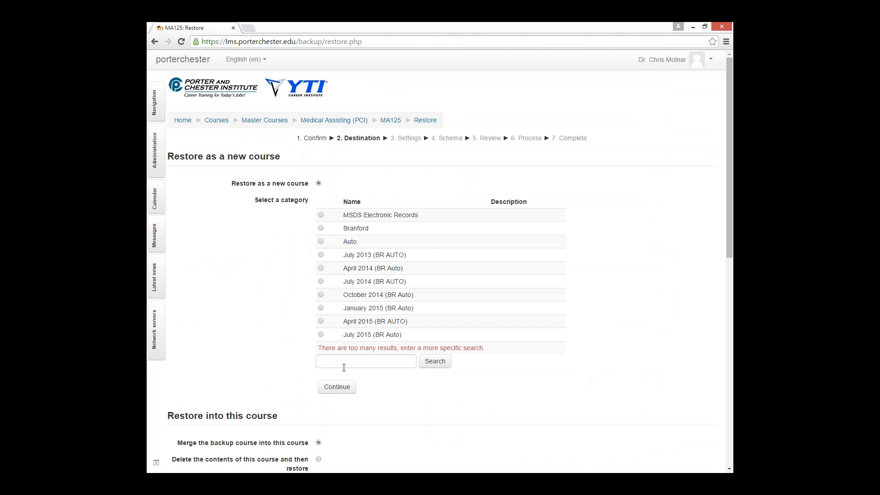
Restore as a new course in the Medical Assisting (PCI) category, keeping the default restore settings
{"action": "left_click", "coordinate": [345, 363]}
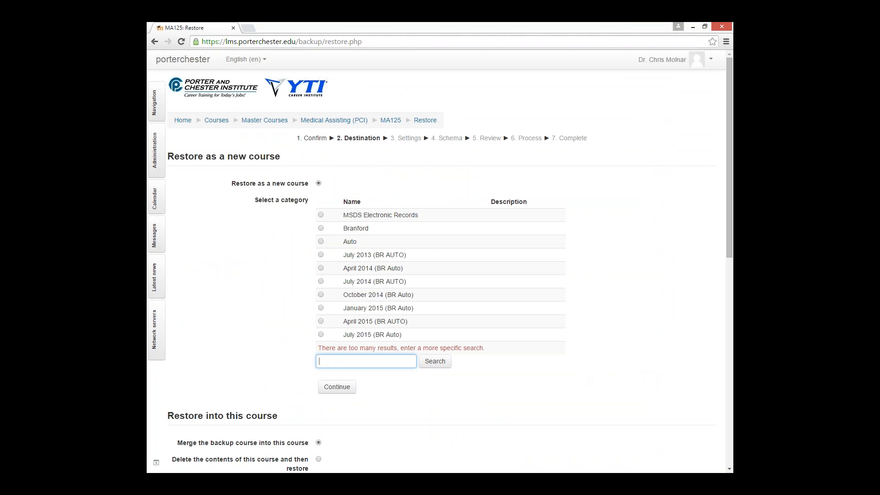
{"action": "type", "text": "Medical Assisting (PCI)"}
{"action": "left_click", "coordinate": [436, 363]}
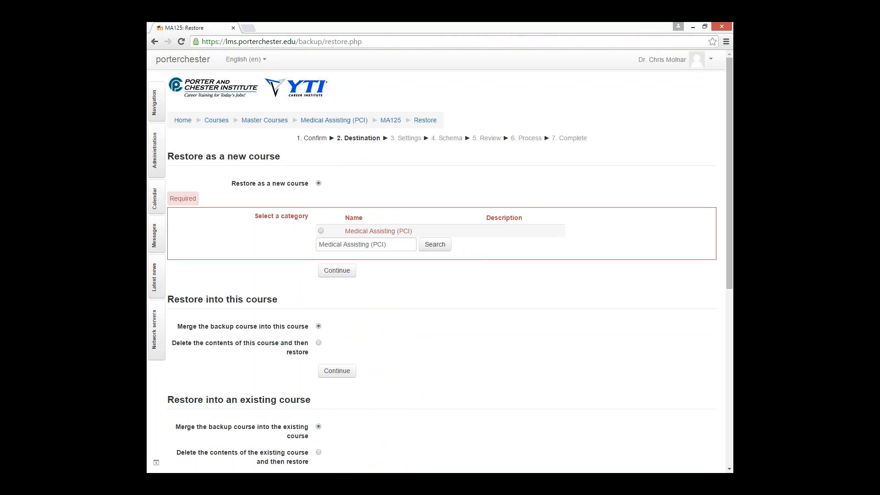
{"action": "left_click", "coordinate": [320, 231]}
{"action": "left_click", "coordinate": [326, 271]}
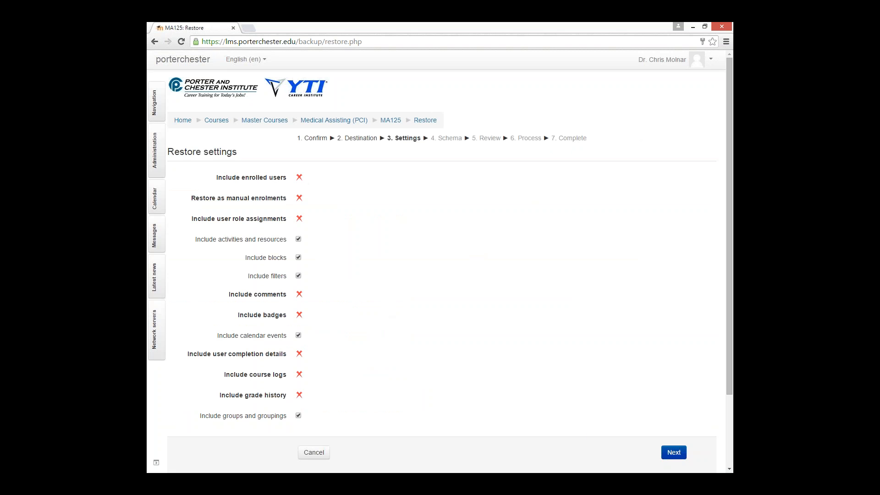
{"action": "left_click", "coordinate": [673, 452]}
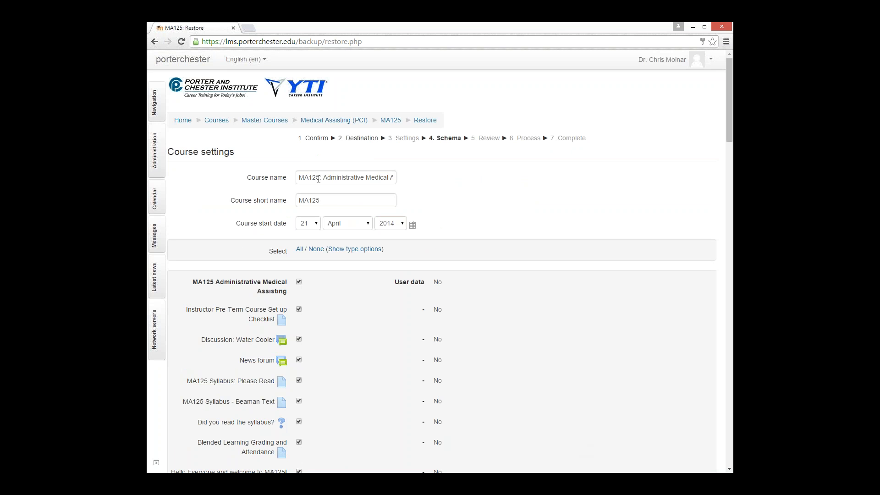
Change the course code in the new course's name to MA125D
{"action": "left_click", "coordinate": [319, 178]}
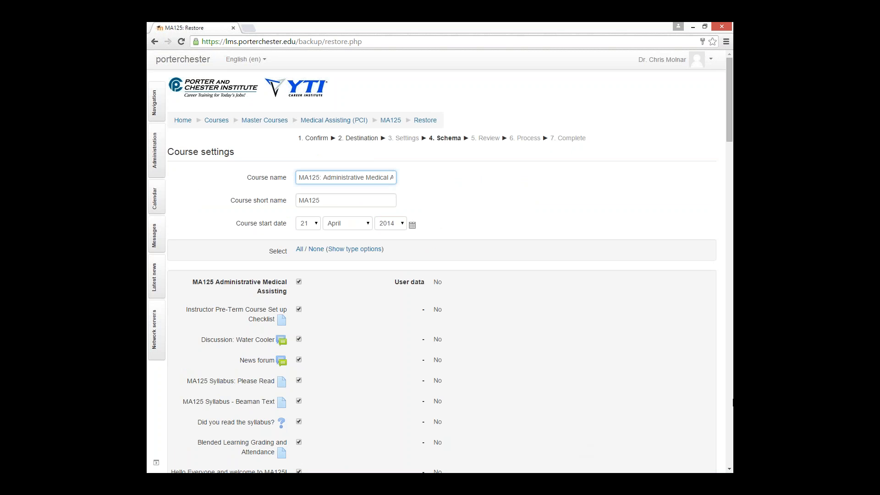
{"action": "type", "text": "D"}
{"action": "key", "text": "Tab"}
{"action": "key", "text": "shift+Tab"}
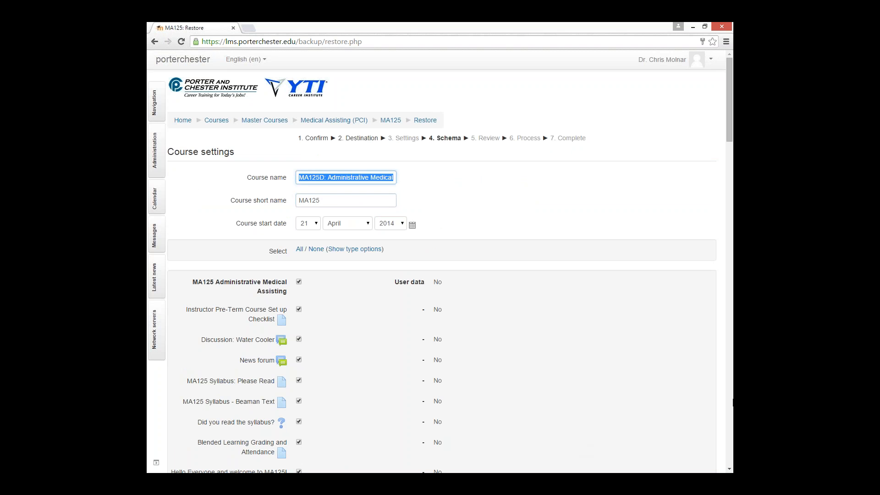
{"action": "key", "text": "End"}
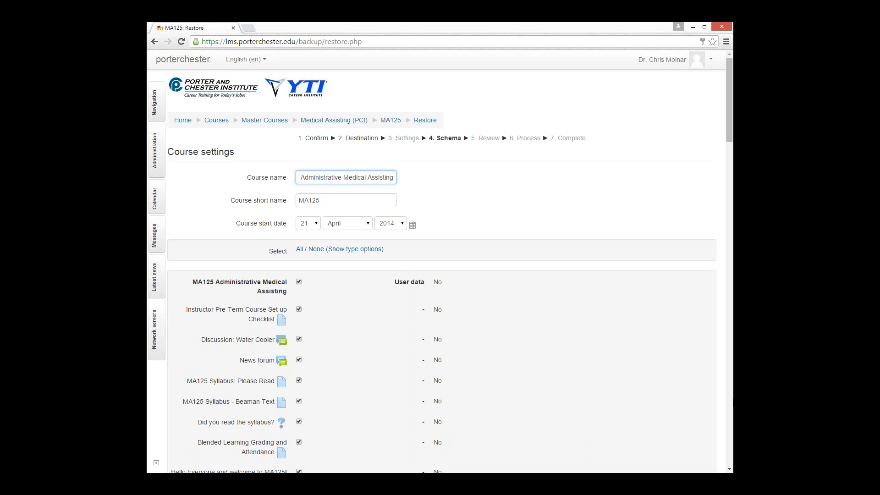
{"action": "key", "text": "Left"}
{"action": "key", "text": "Left"}
{"action": "key", "text": "Left"}
{"action": "key", "text": "Left"}
{"action": "key", "text": "Left"}
{"action": "key", "text": "Left"}
Set the course short name to MA125D
{"action": "key", "text": "Tab"}
{"action": "key", "text": "End"}
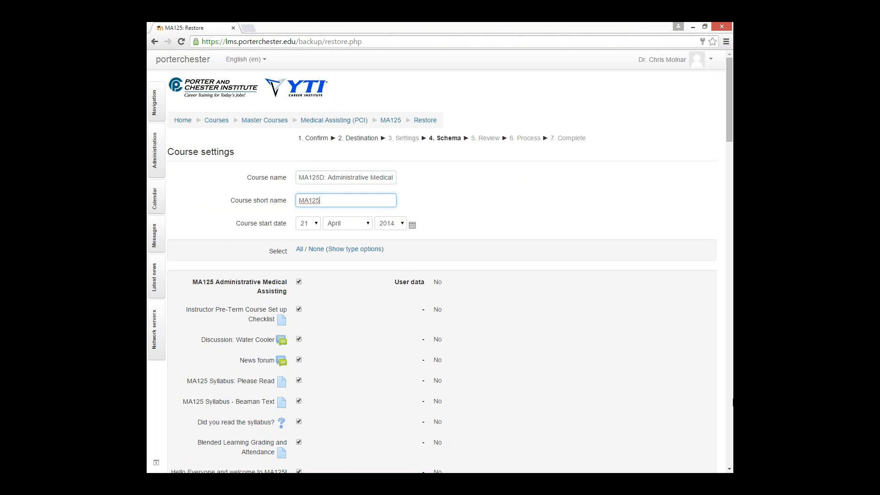
{"action": "type", "text": "D"}
{"action": "key", "text": "Tab"}
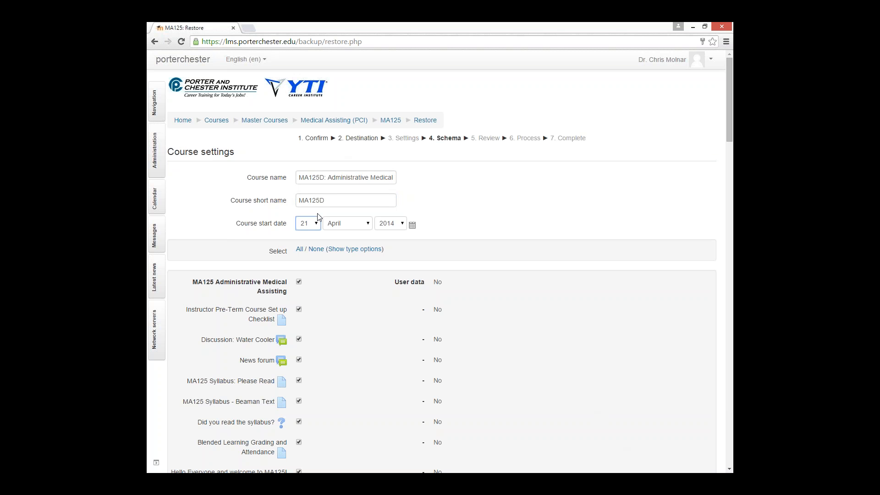
Extend the course code to MA125DA in both the course short name and the course name
{"action": "double_click", "coordinate": [324, 199]}
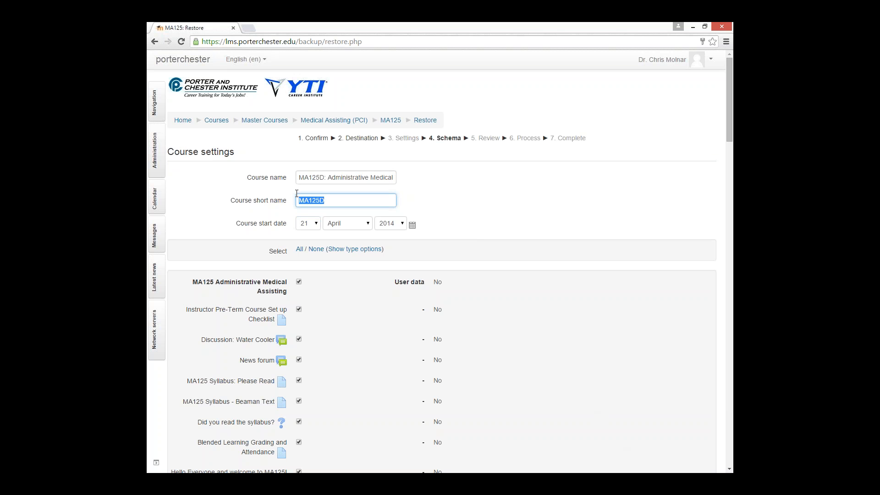
{"action": "left_click", "coordinate": [328, 203]}
{"action": "type", "text": "A"}
{"action": "left_click", "coordinate": [327, 182]}
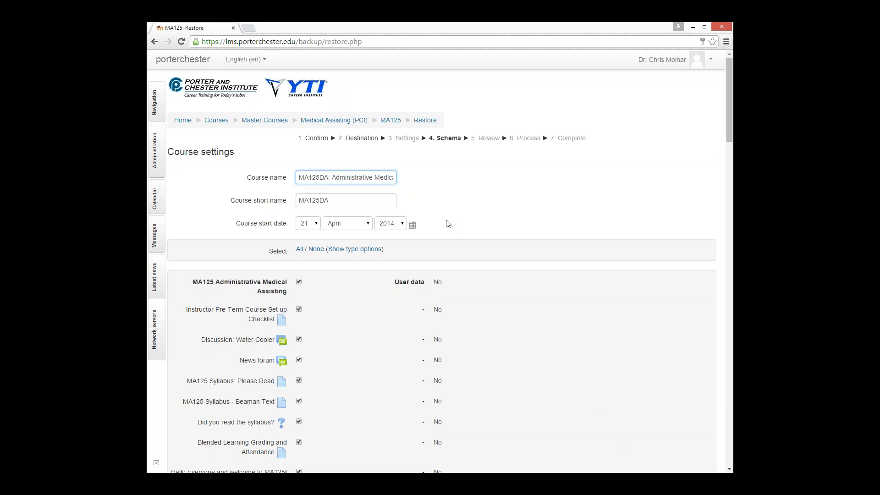
Check the restore schema, keep all sections and activities included, and proceed to the review
{"action": "scroll", "coordinate": [444, 220], "scroll_direction": "down", "scroll_amount": 1}
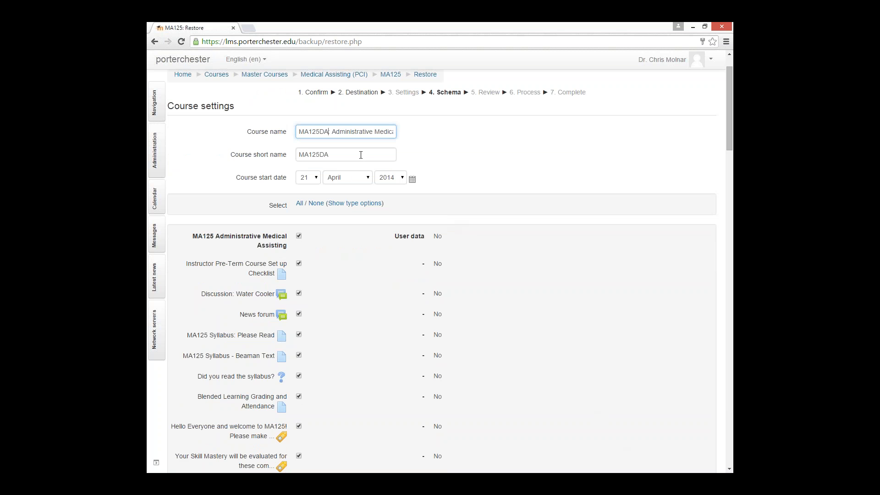
{"action": "scroll", "coordinate": [362, 156], "scroll_direction": "down", "scroll_amount": 2}
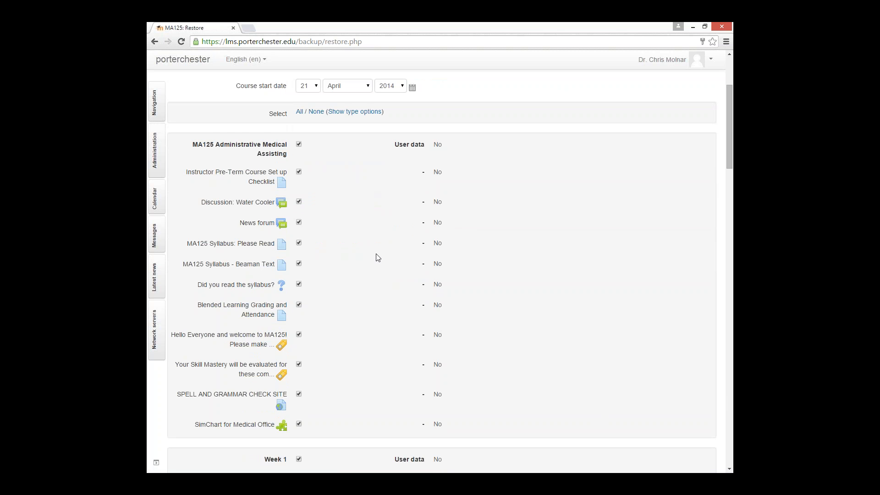
{"action": "scroll", "coordinate": [377, 262], "scroll_direction": "down", "scroll_amount": 5}
{"action": "scroll", "coordinate": [384, 276], "scroll_direction": "up", "scroll_amount": 8}
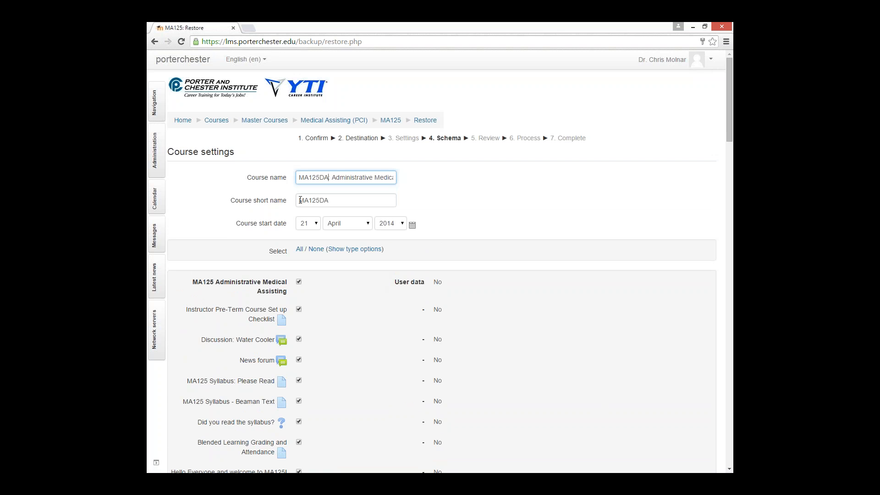
{"action": "scroll", "coordinate": [367, 256], "scroll_direction": "down", "scroll_amount": 20}
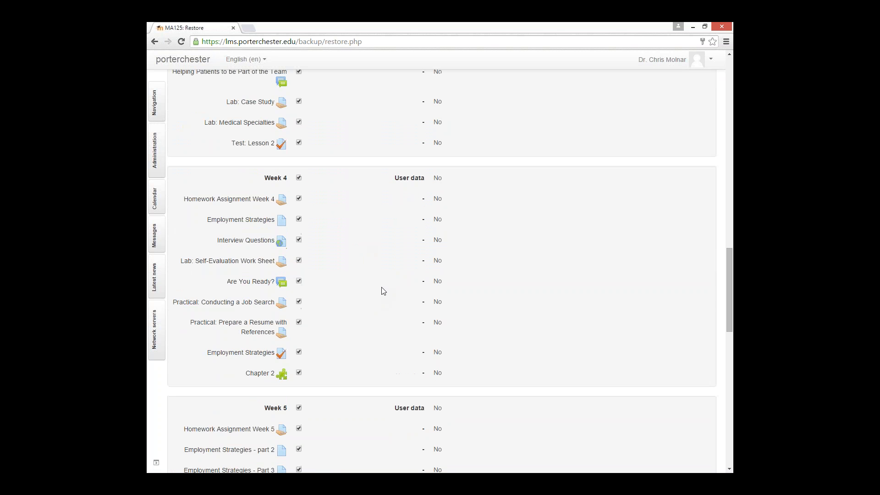
{"action": "scroll", "coordinate": [384, 294], "scroll_direction": "down", "scroll_amount": 7}
{"action": "left_click", "coordinate": [668, 363]}
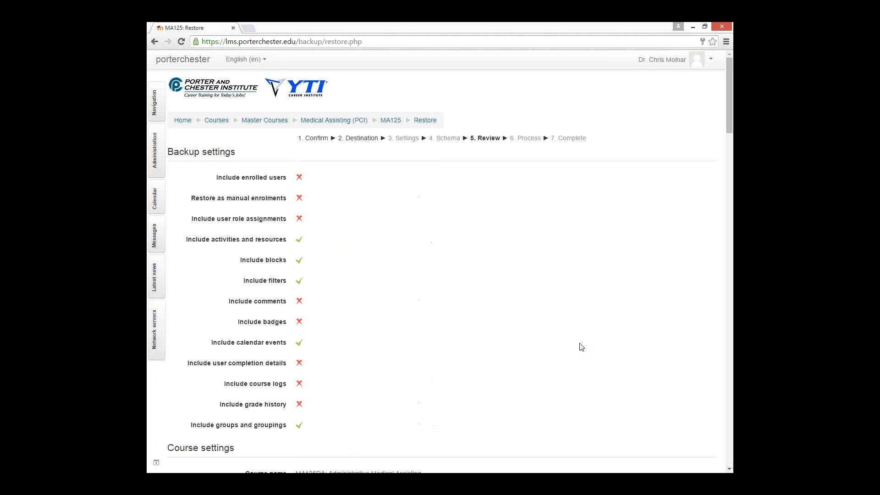
Review the restore summary through to its end and perform the restore
{"action": "scroll", "coordinate": [582, 347], "scroll_direction": "down", "scroll_amount": 8}
{"action": "scroll", "coordinate": [579, 344], "scroll_direction": "down", "scroll_amount": 12}
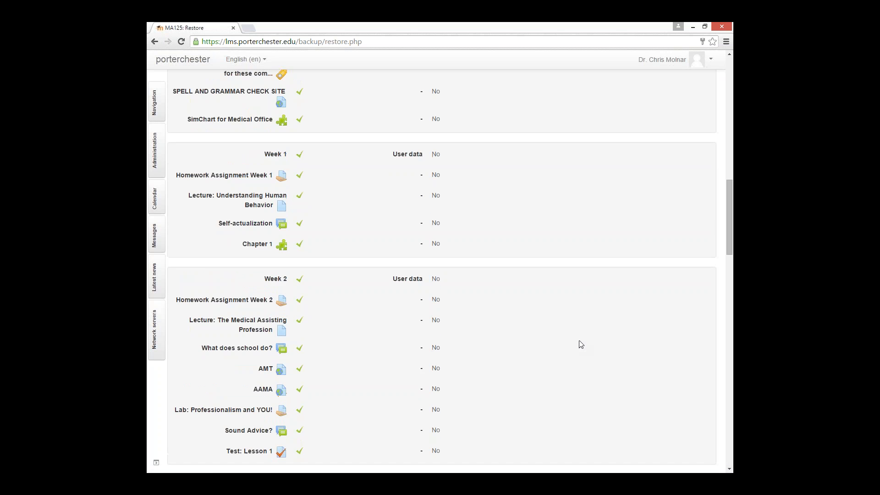
{"action": "scroll", "coordinate": [577, 341], "scroll_direction": "down", "scroll_amount": 15}
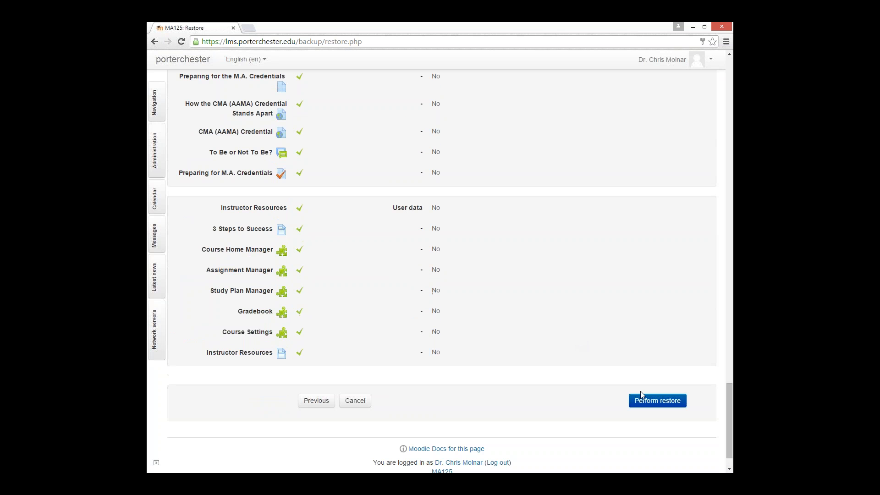
{"action": "left_click", "coordinate": [642, 399]}
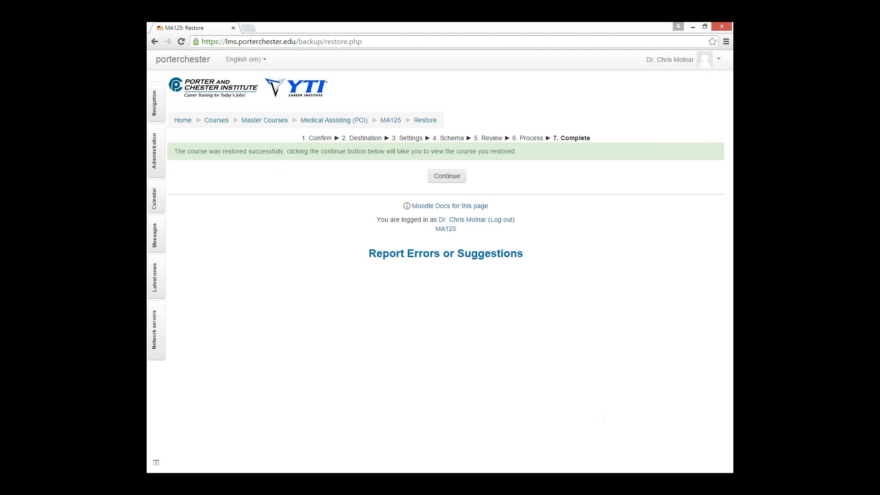
Open the restored MA125DA course and check its introduction and Week 1 content on the course's main page
{"action": "left_click", "coordinate": [448, 176]}
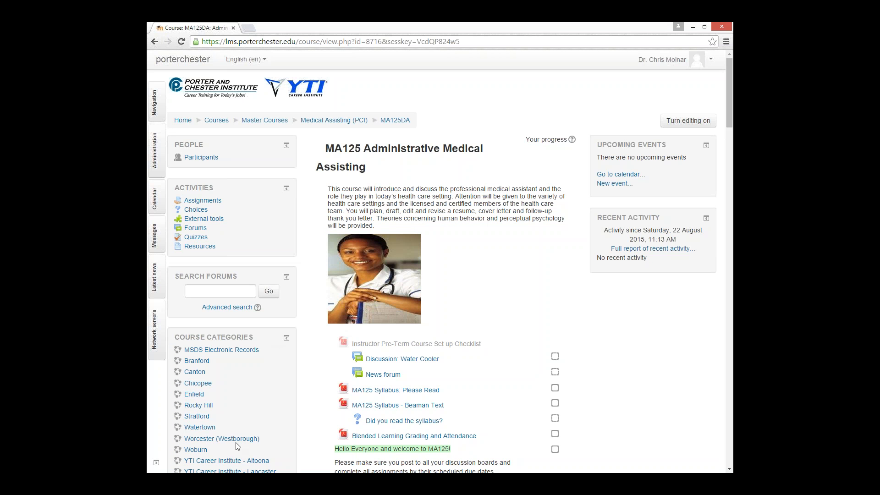
{"action": "scroll", "coordinate": [460, 375], "scroll_direction": "down", "scroll_amount": 5}
{"action": "scroll", "coordinate": [460, 375], "scroll_direction": "down", "scroll_amount": 5}
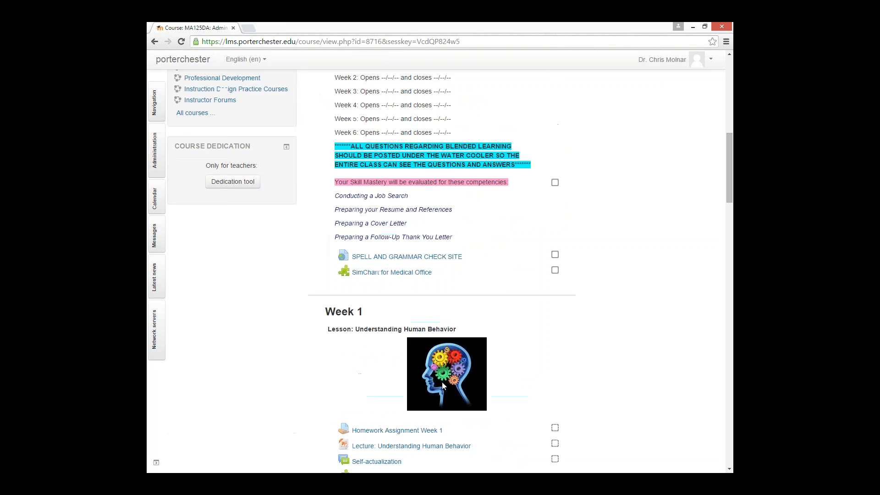
{"action": "scroll", "coordinate": [460, 375], "scroll_direction": "up", "scroll_amount": 7}
{"action": "scroll", "coordinate": [397, 141], "scroll_direction": "up", "scroll_amount": 3}
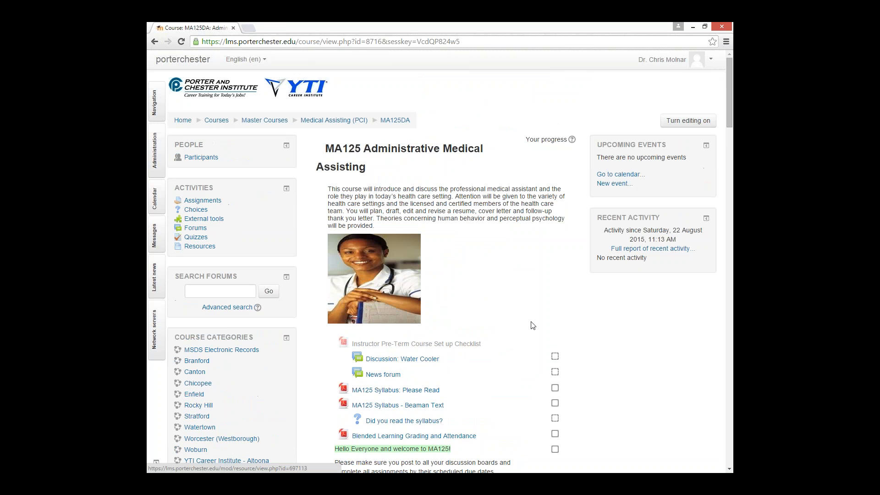
{"action": "left_click", "coordinate": [396, 120]}
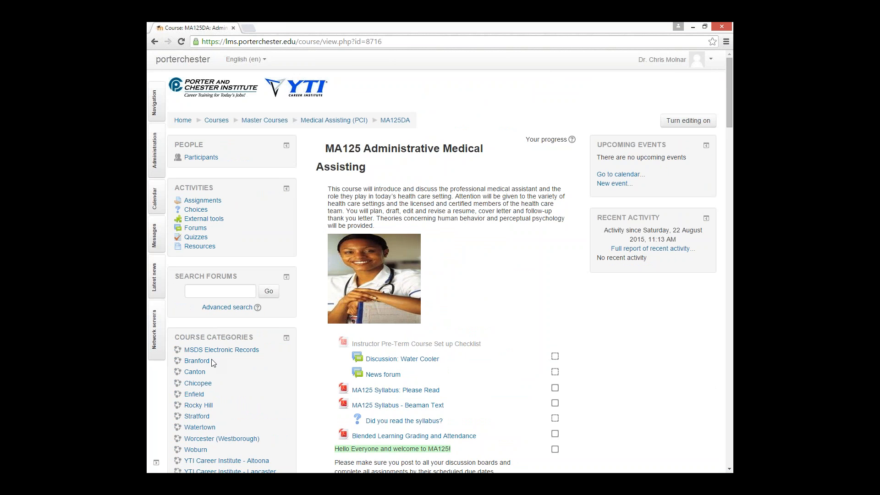
Set the course ID number to MA_MA125DA_MASTER in the MA125DA course settings and save them
{"action": "left_click", "coordinate": [155, 150]}
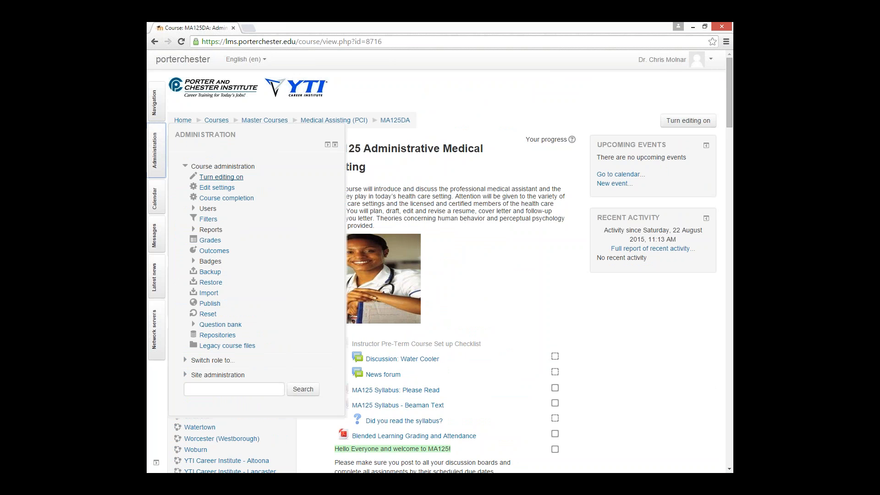
{"action": "left_click", "coordinate": [218, 187]}
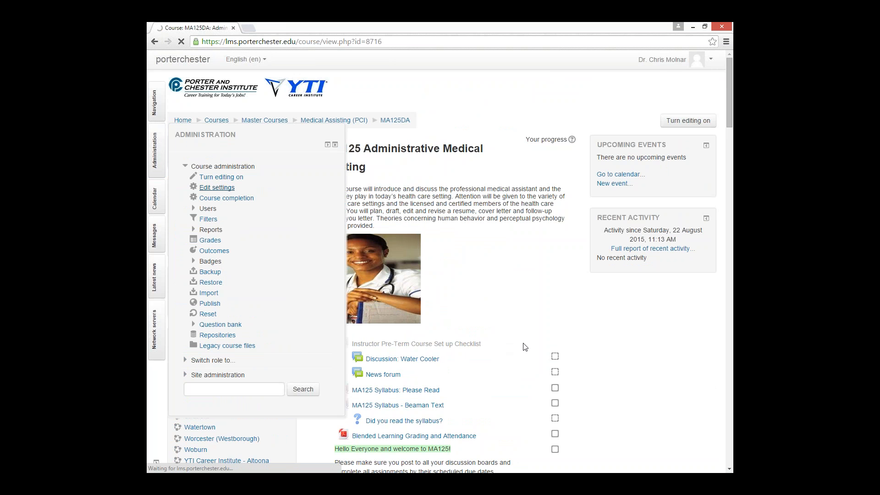
{"action": "left_click", "coordinate": [301, 321]}
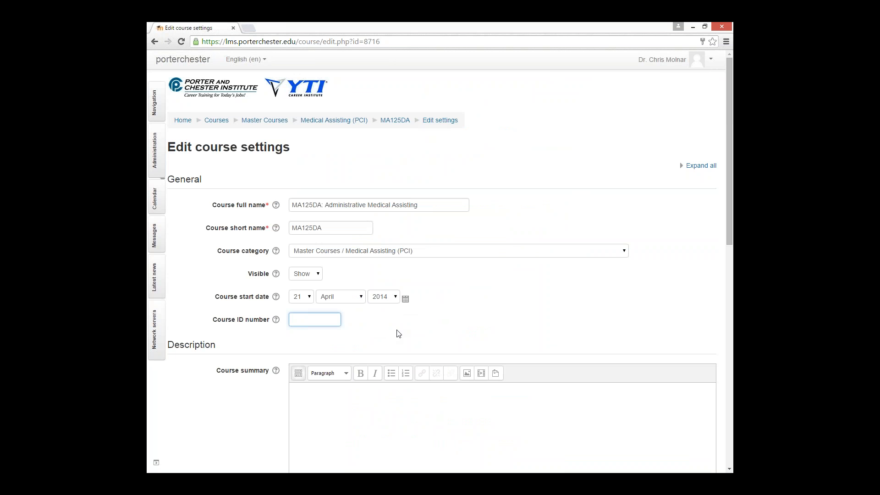
{"action": "type", "text": "MA_MA125DA_MASTER"}
{"action": "key", "text": "Tab"}
{"action": "key", "text": "shift+Tab"}
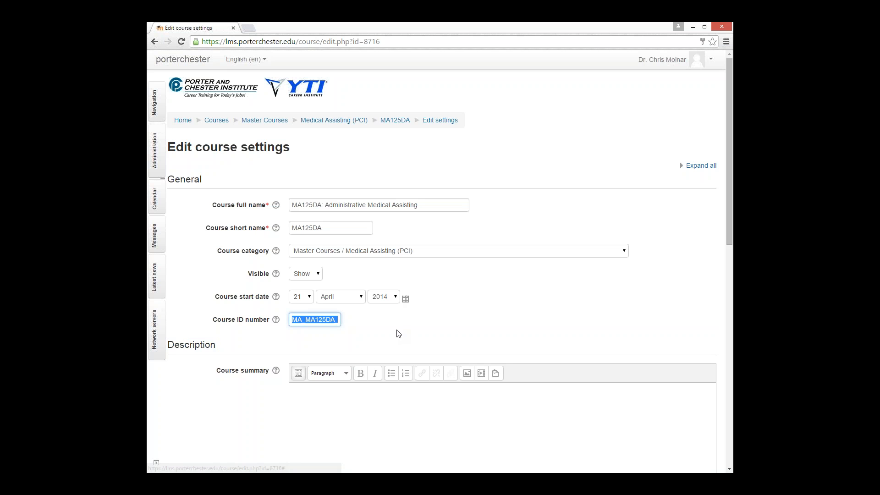
{"action": "key", "text": "End"}
{"action": "key", "text": "Tab"}
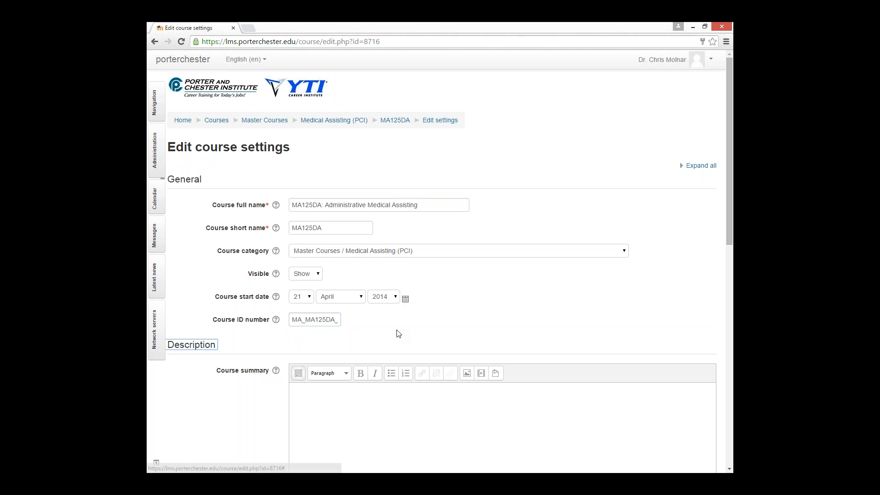
{"action": "key", "text": "shift+Tab"}
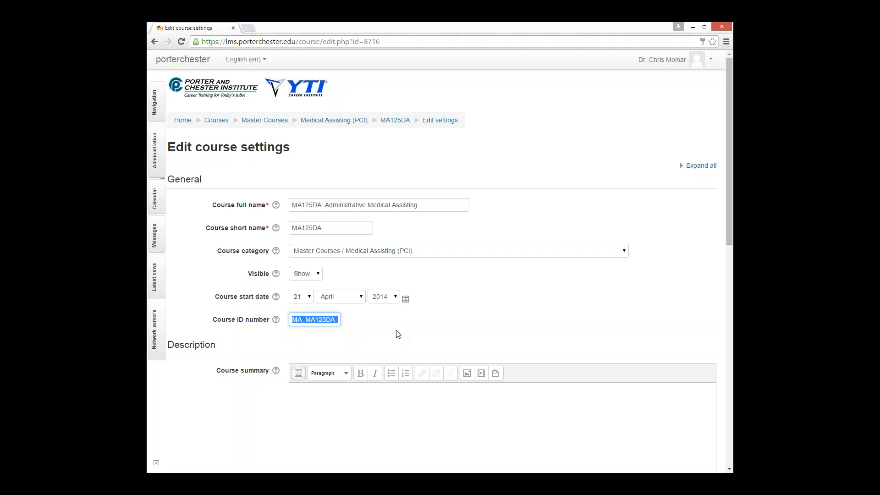
{"action": "scroll", "coordinate": [407, 346], "scroll_direction": "down", "scroll_amount": 10}
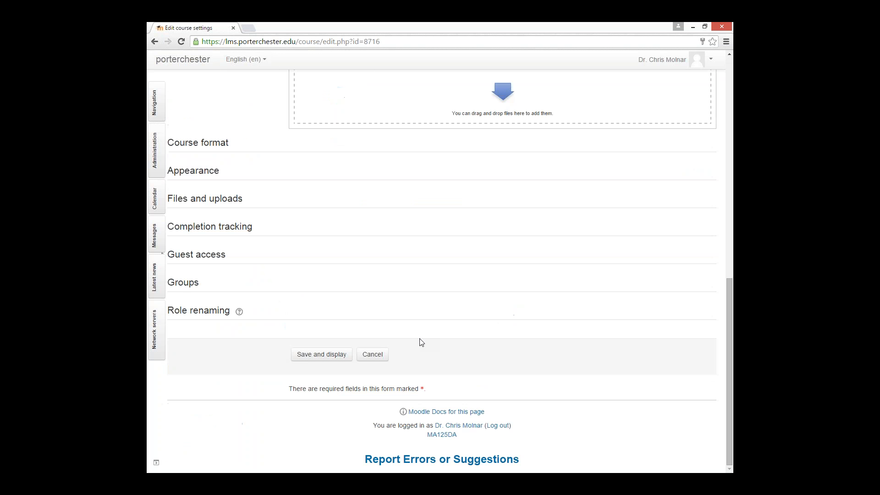
{"action": "left_click", "coordinate": [340, 355]}
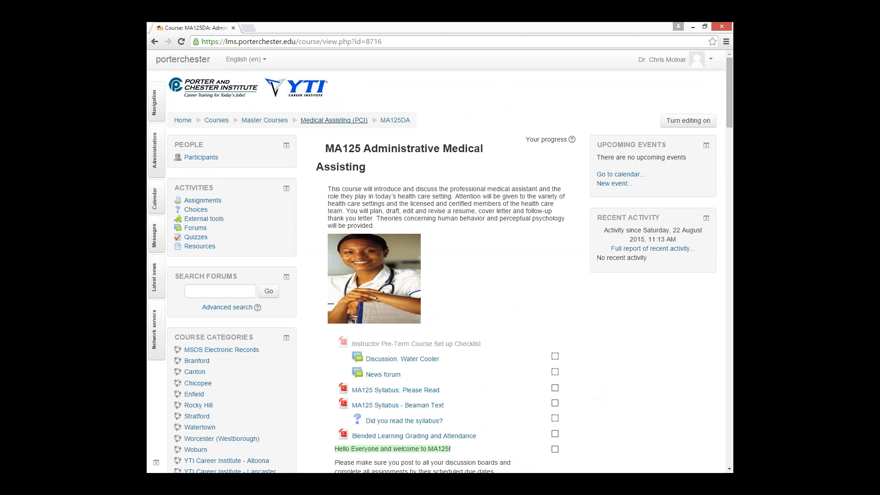
Open the Medical Assisting (PCI) category and look through its course list for the new MA125DA course
{"action": "left_click", "coordinate": [334, 120]}
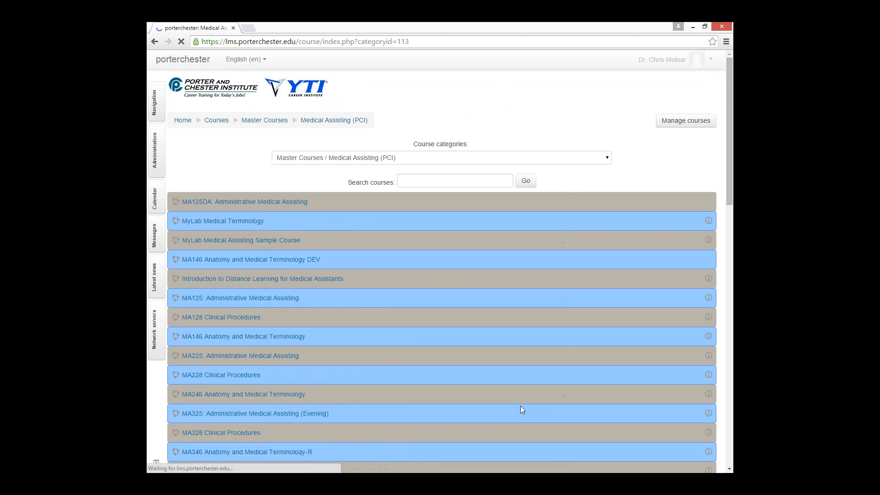
{"action": "scroll", "coordinate": [516, 403], "scroll_direction": "down", "scroll_amount": 2}
{"action": "scroll", "coordinate": [515, 401], "scroll_direction": "down", "scroll_amount": 13}
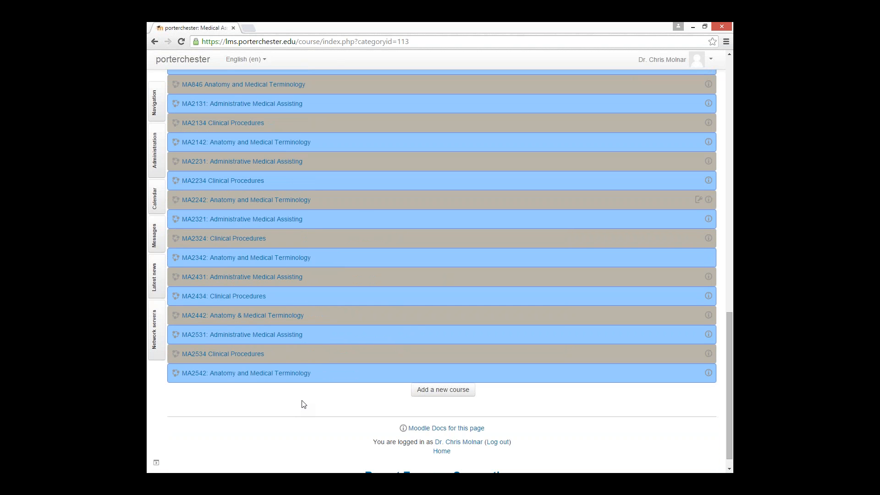
{"action": "scroll", "coordinate": [312, 401], "scroll_direction": "up", "scroll_amount": 15}
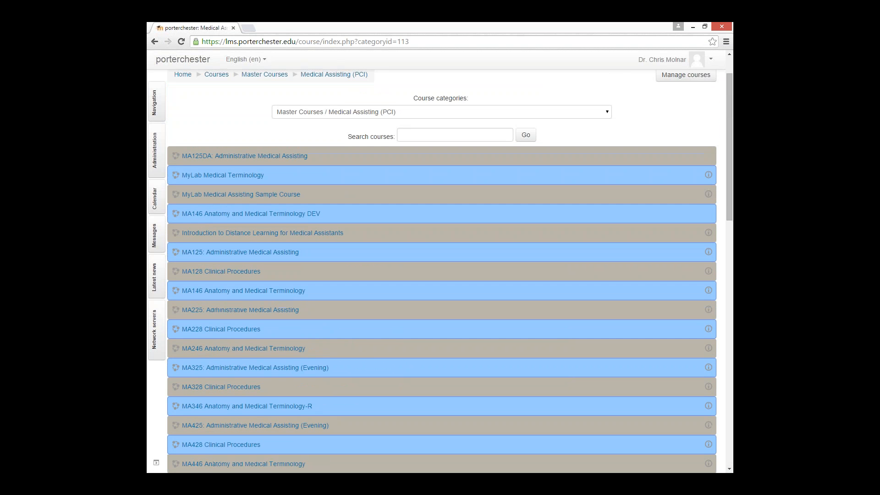